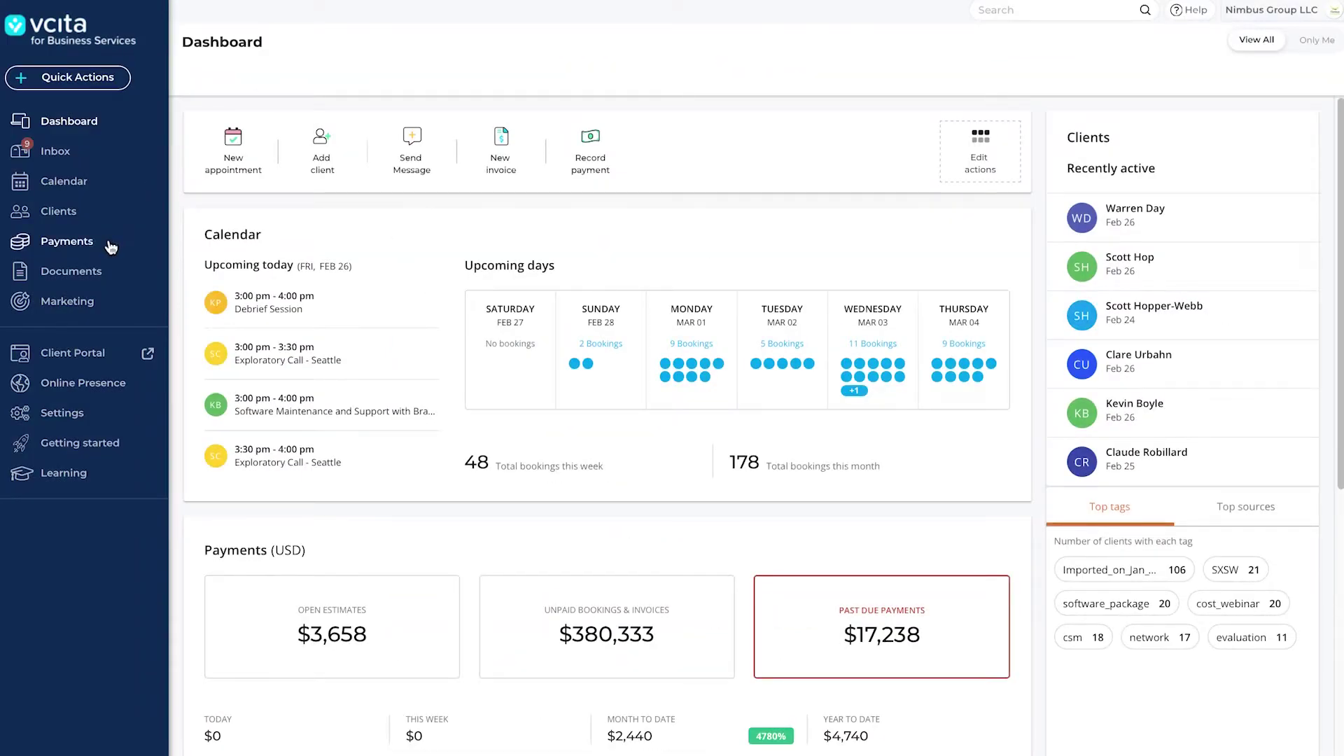
# - Filter Billing & Invoicing by the client's name and open their pending $150.00 appointment
pyautogui.click(110, 247)
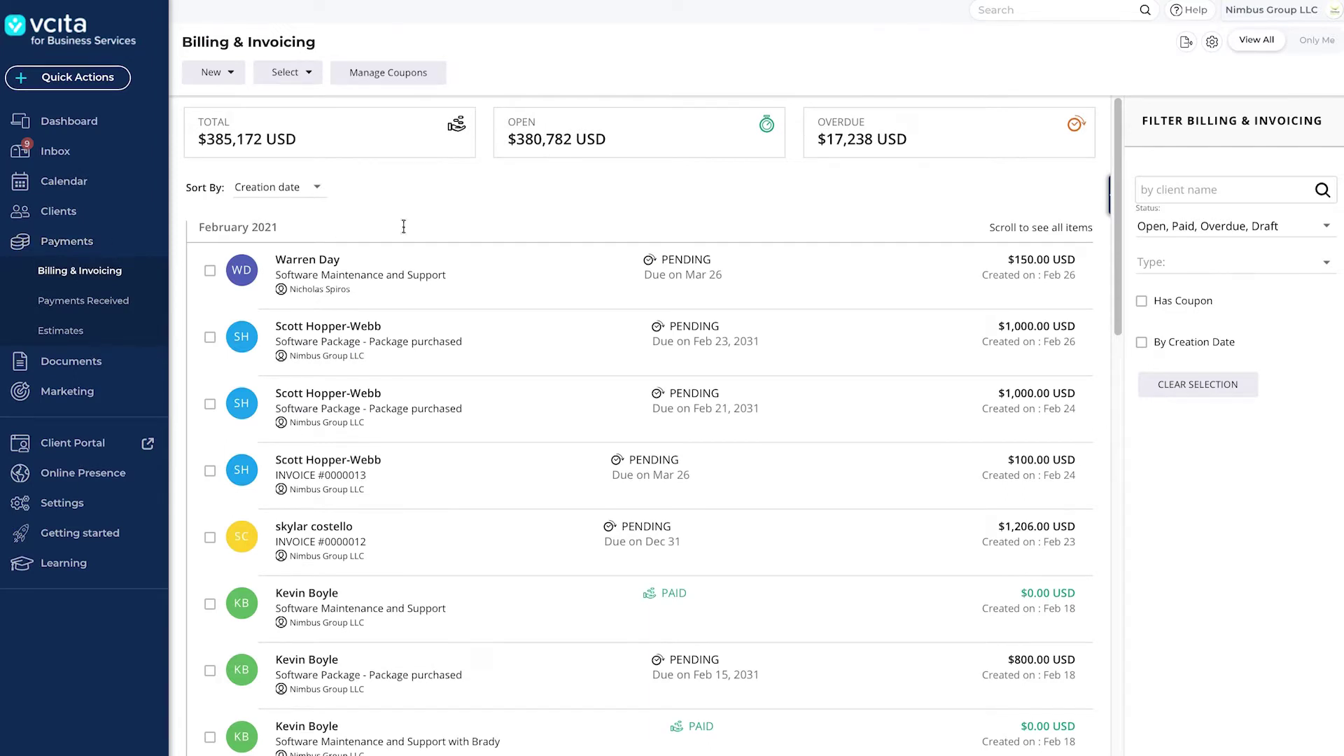
pyautogui.write('War')
pyautogui.write('ren Day')
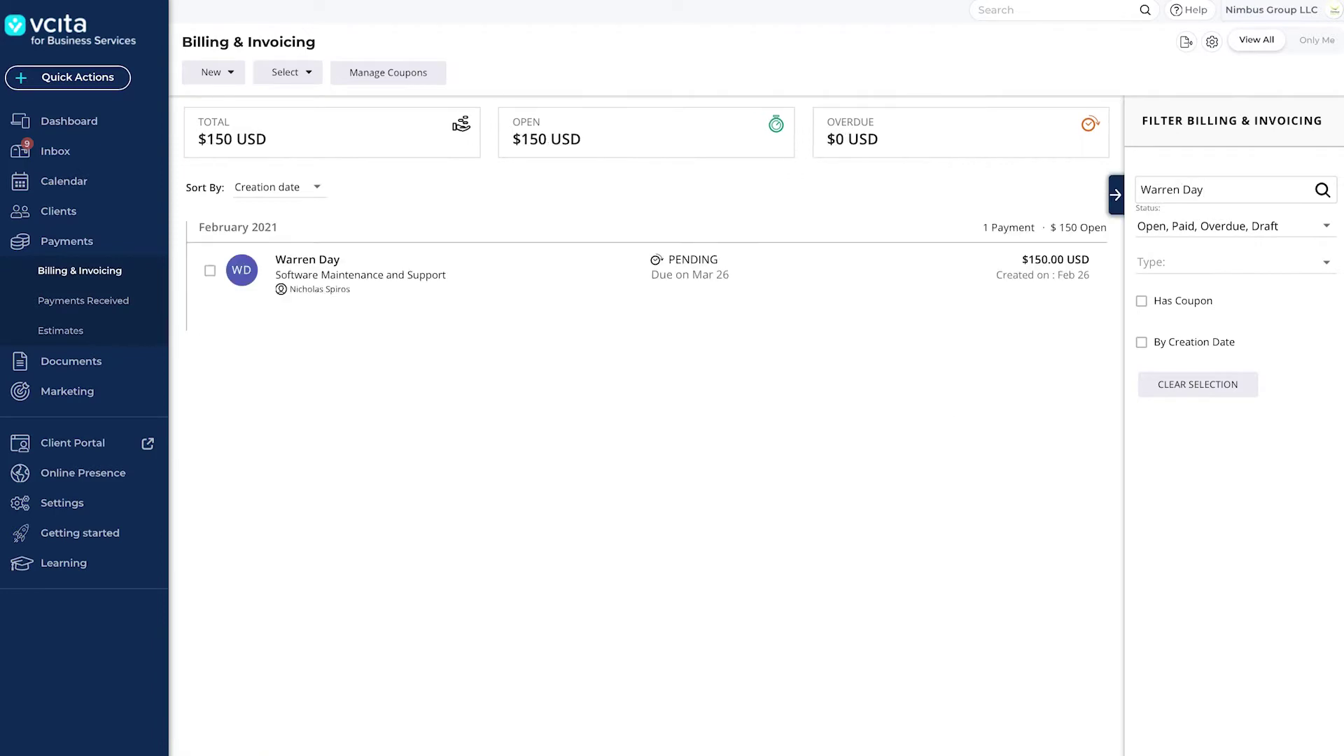
pyautogui.click(832, 273)
pyautogui.click(831, 273)
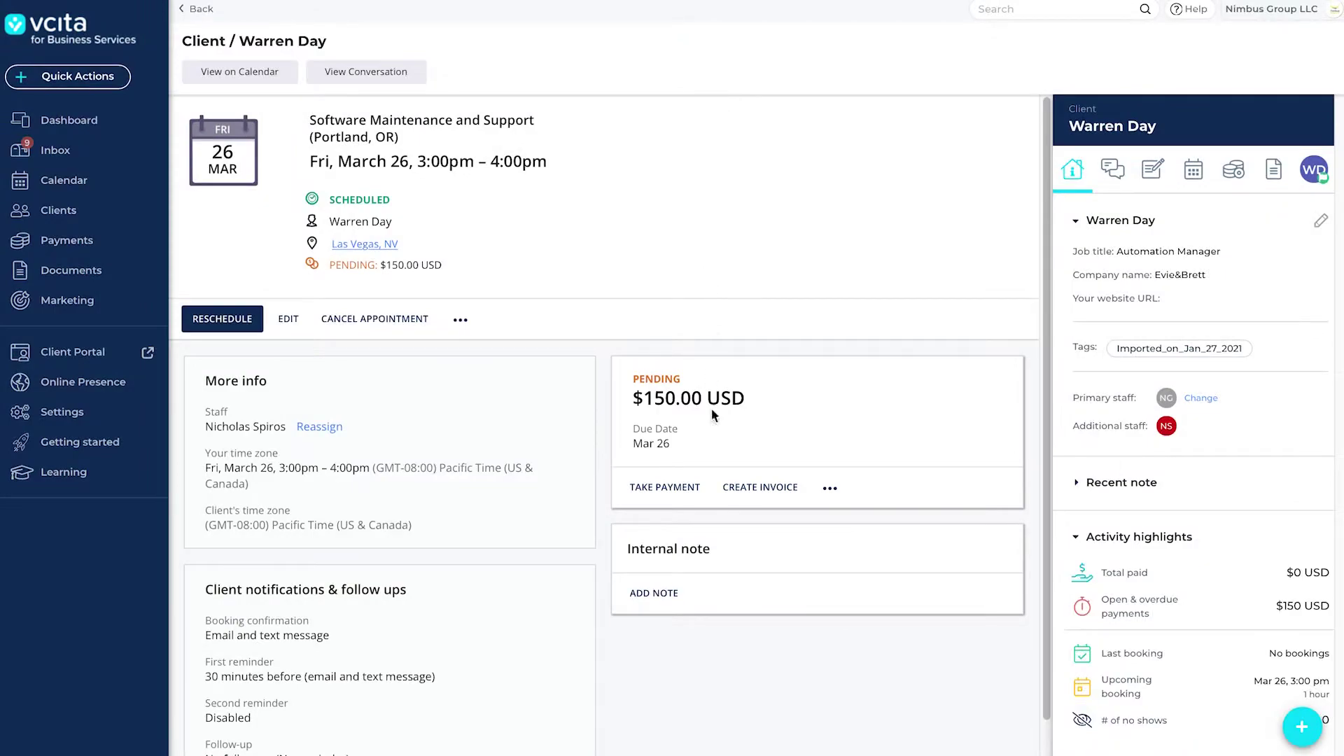
# - Take payment on the $150.00 charge, choosing to send the client a payment link
pyautogui.click(706, 498)
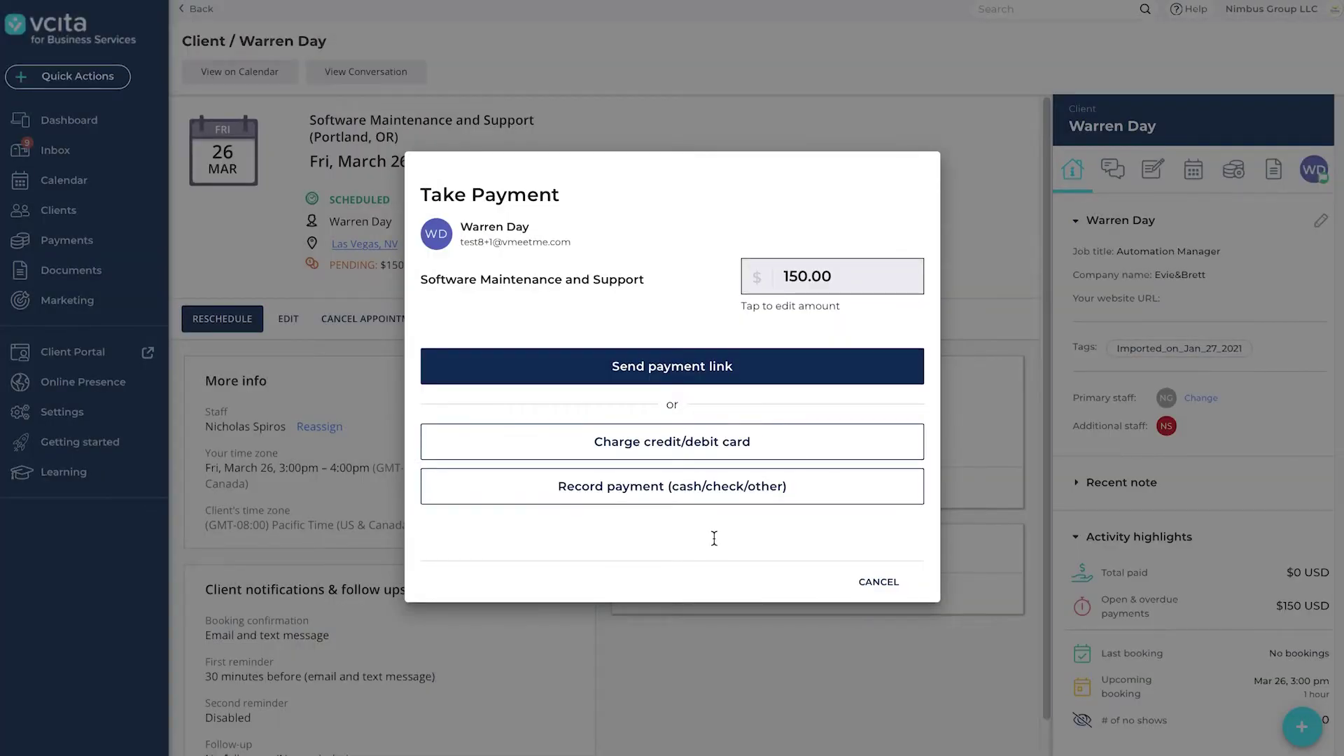
pyautogui.click(694, 381)
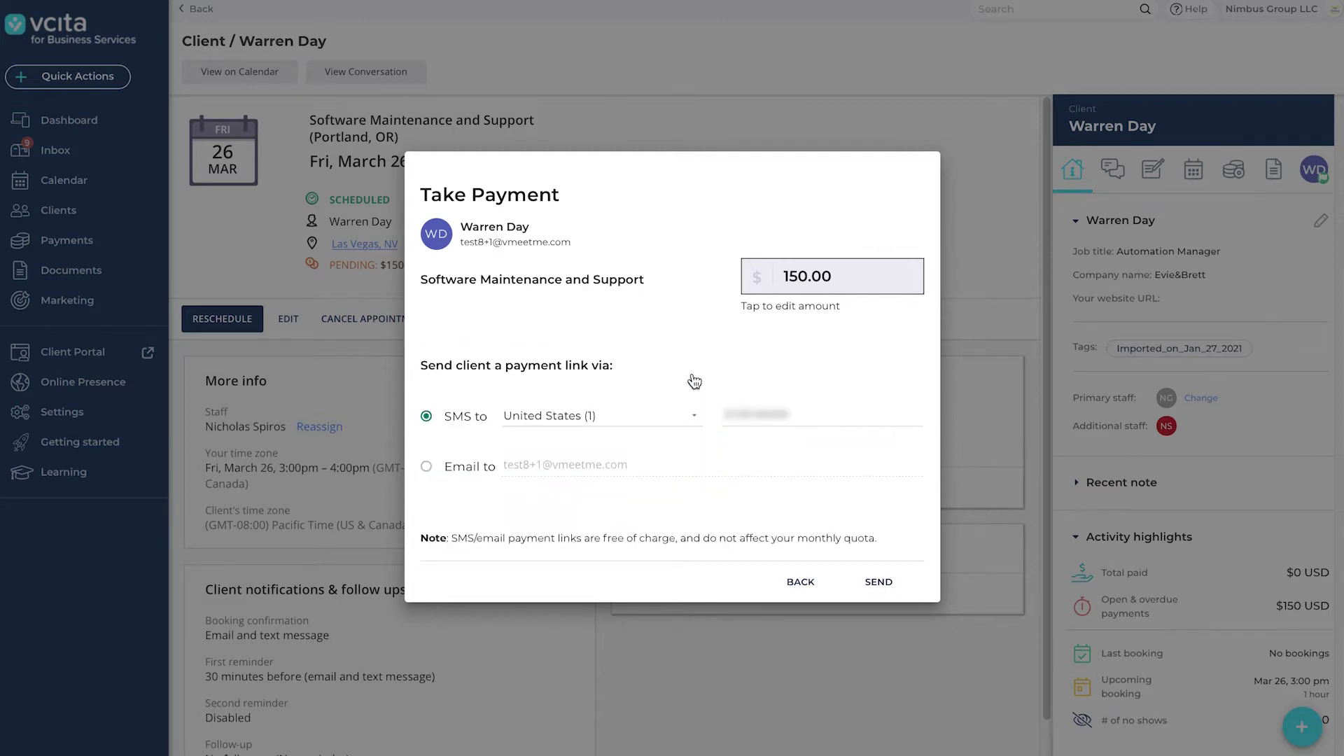
# - Send the $150.00 payment link by SMS rather than email
pyautogui.click(428, 468)
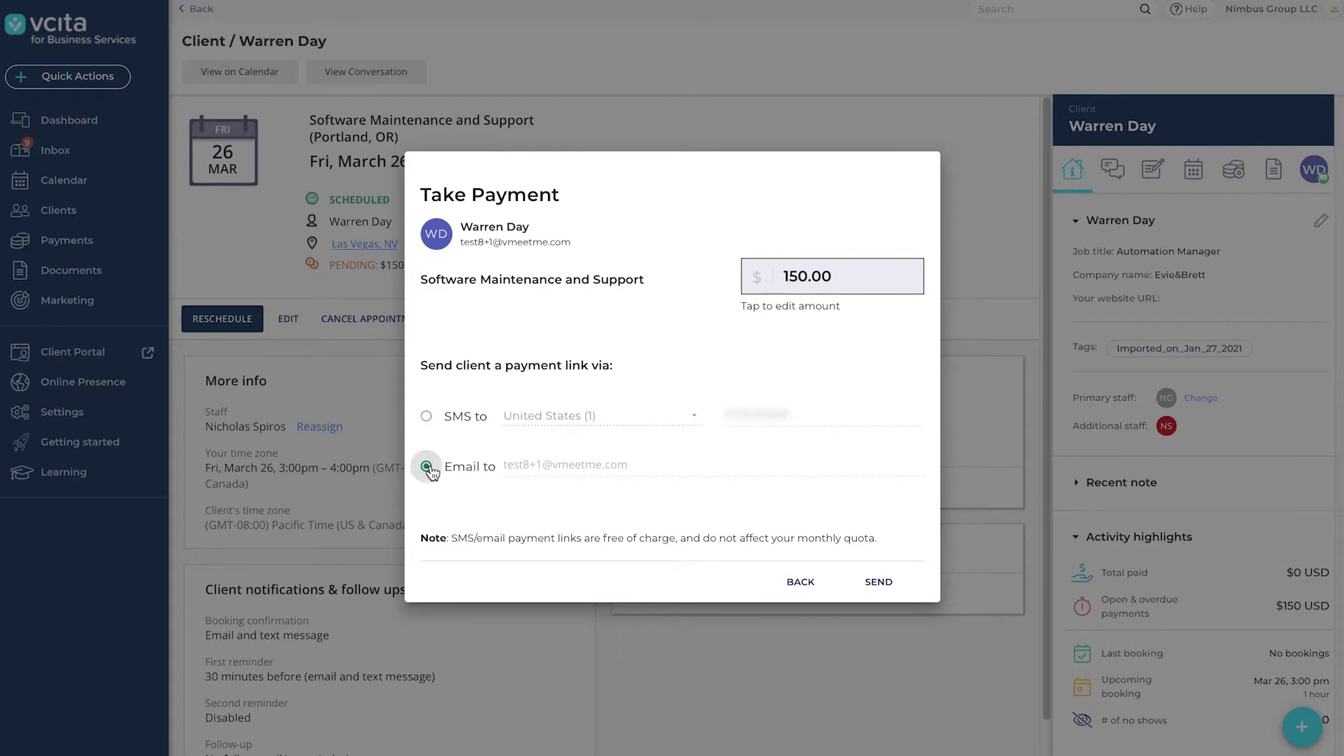
pyautogui.click(427, 418)
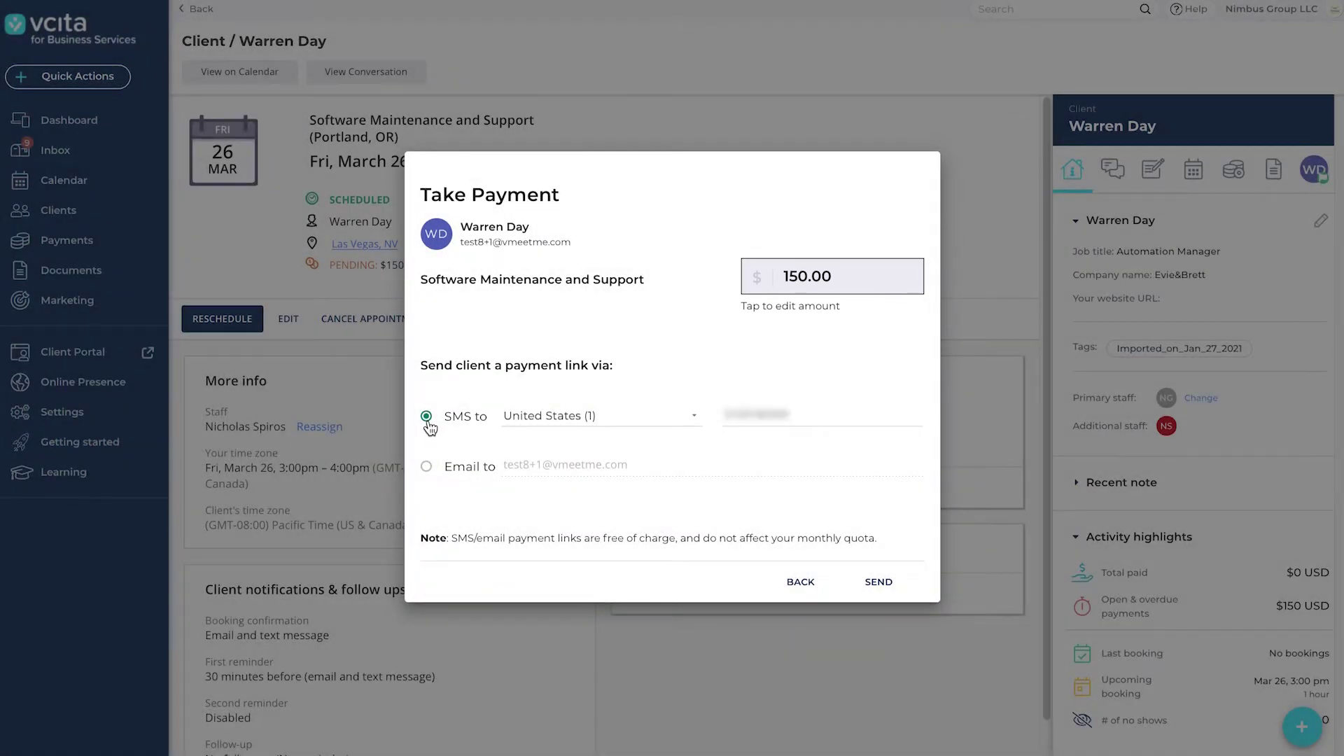
pyautogui.click(879, 583)
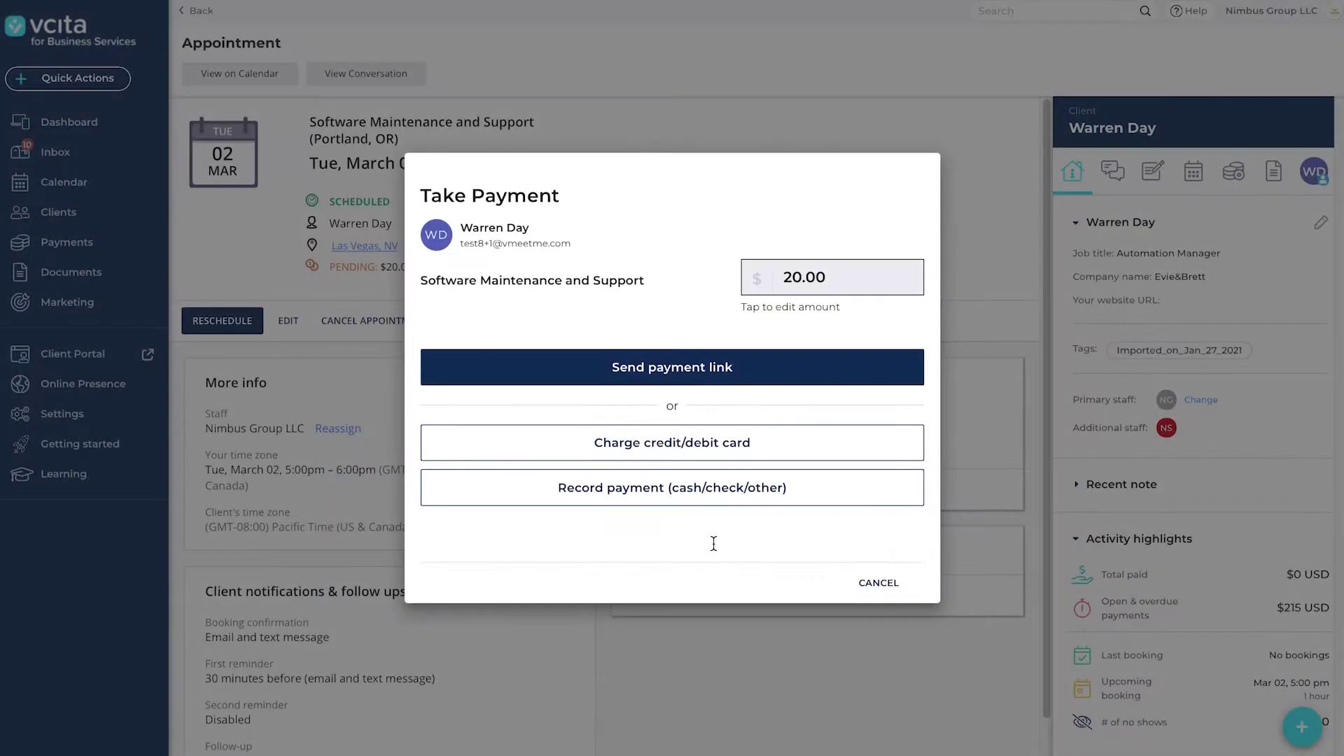
# - Charge the client's credit/debit card $20.00 with Save this card ticked
pyautogui.click(656, 442)
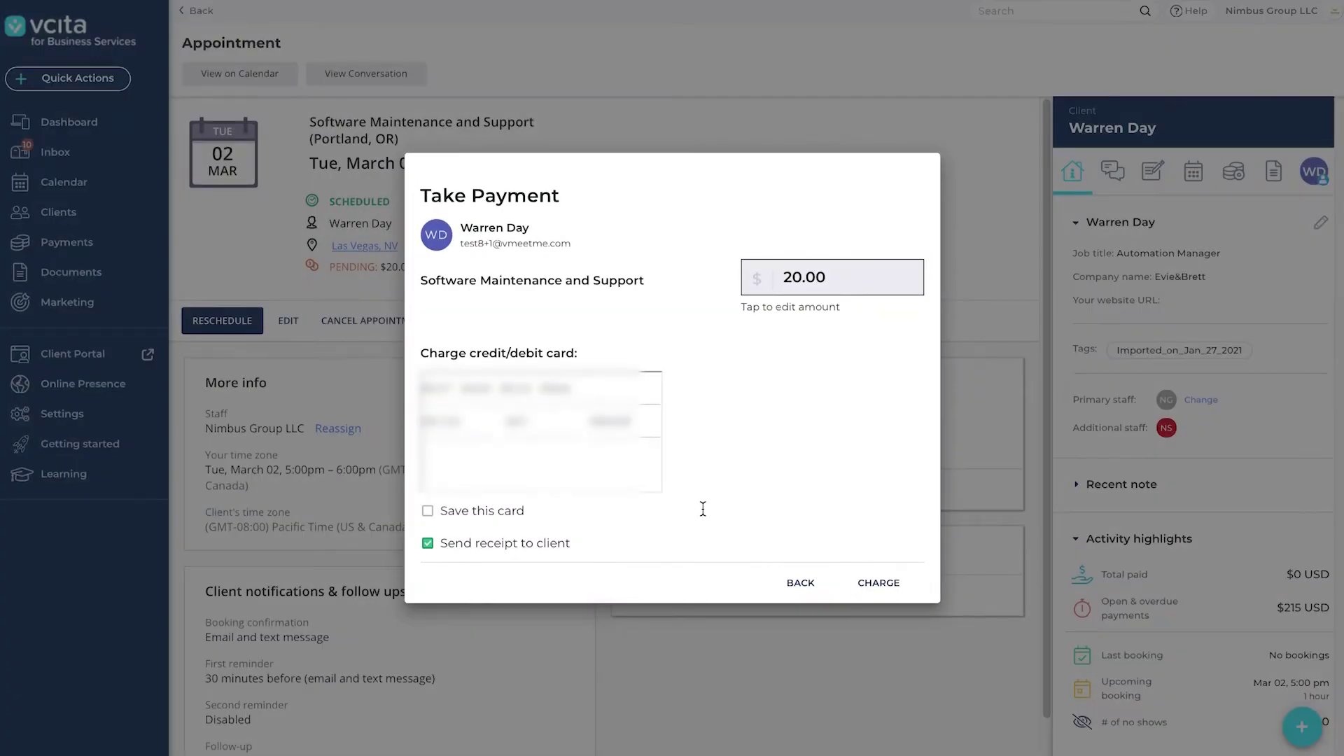
pyautogui.click(482, 516)
pyautogui.click(872, 584)
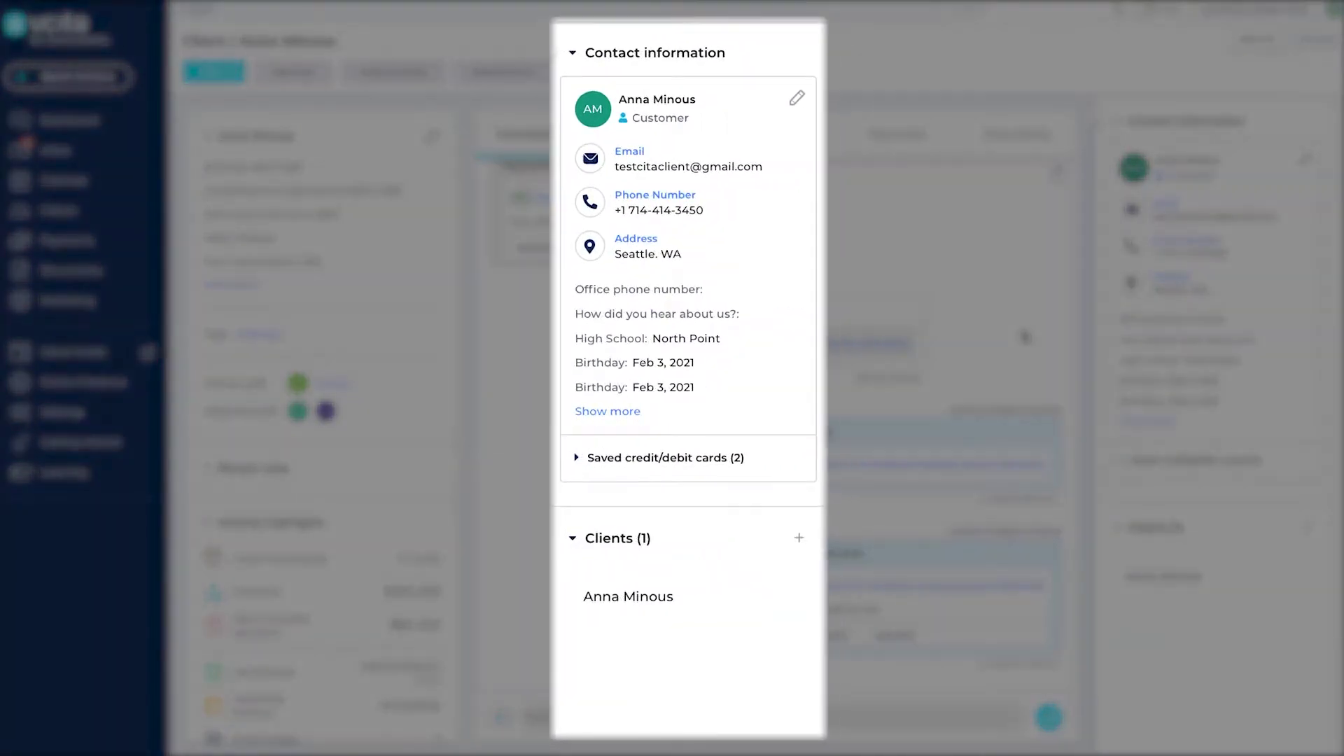
# - Make the second saved Visa card the client's default card
pyautogui.click(576, 459)
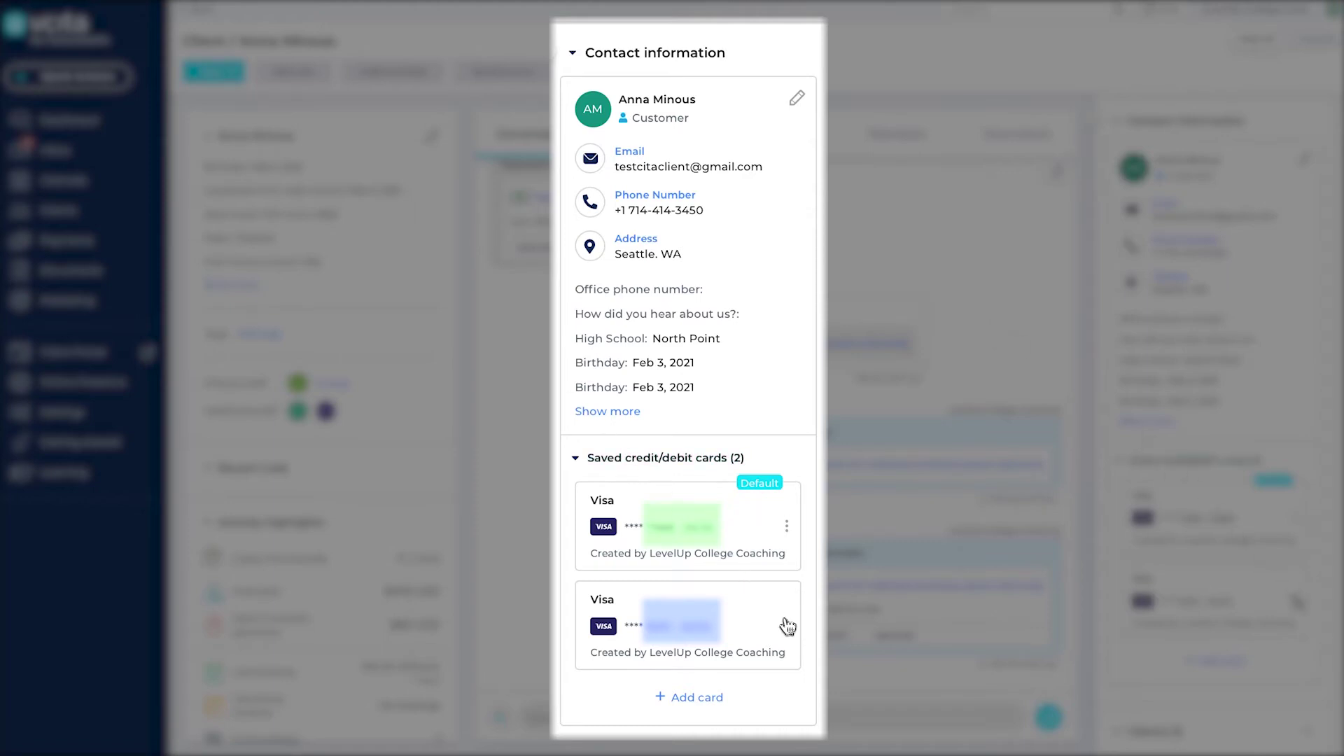
pyautogui.click(788, 626)
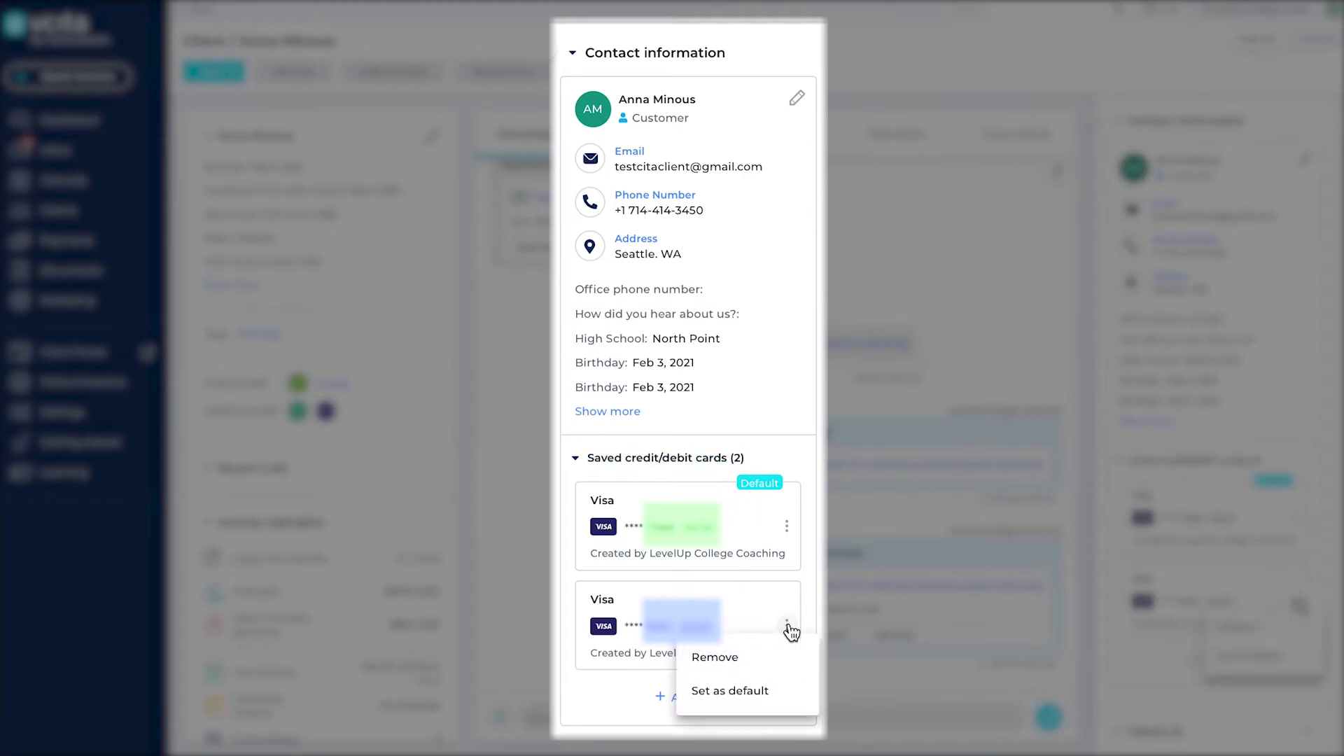
pyautogui.click(785, 700)
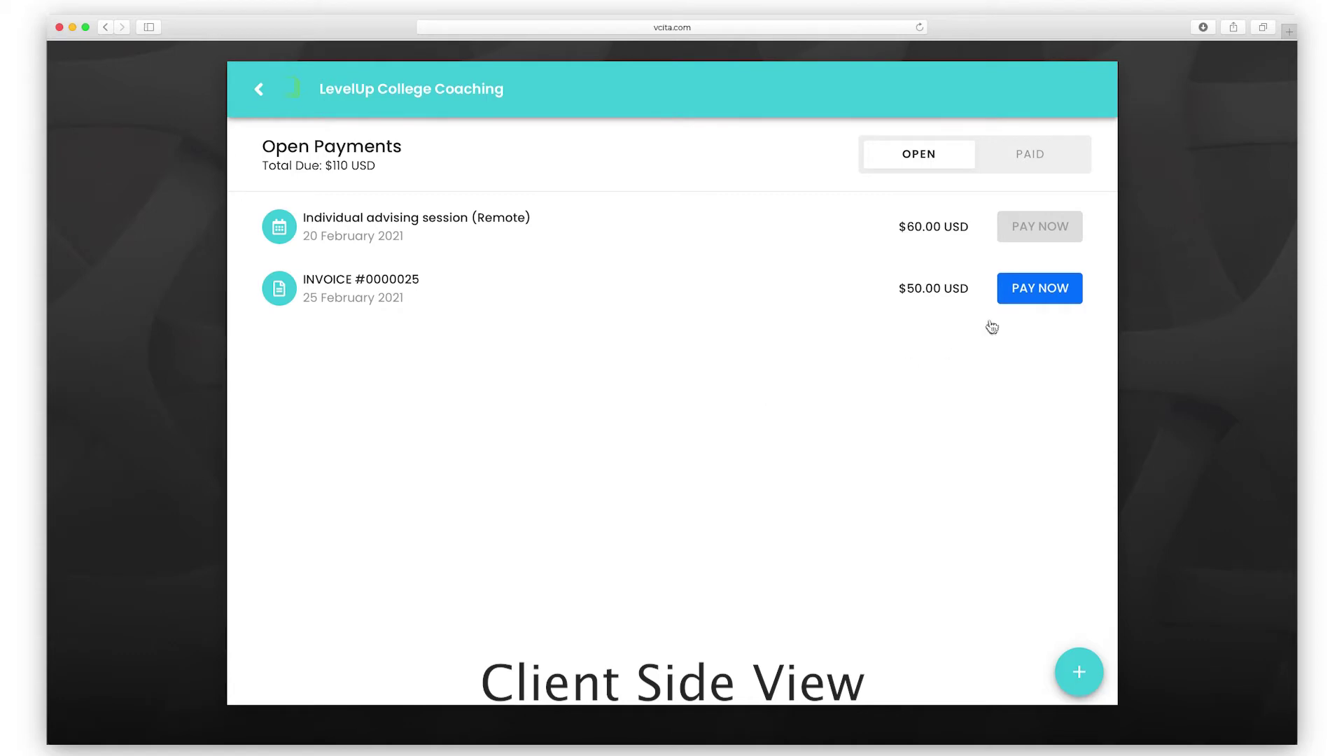
# - Pay the $50.00 invoice in full from the client portal's Open Payments
pyautogui.click(1020, 308)
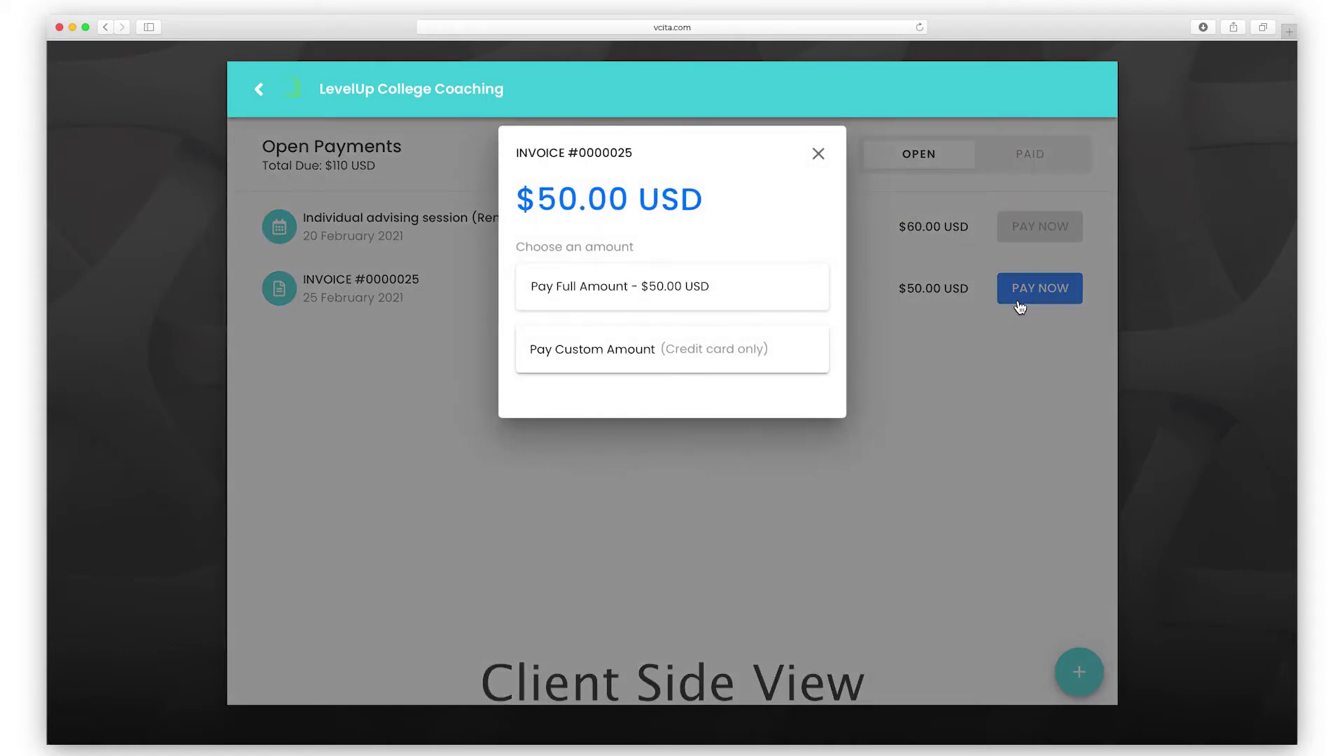
pyautogui.click(771, 292)
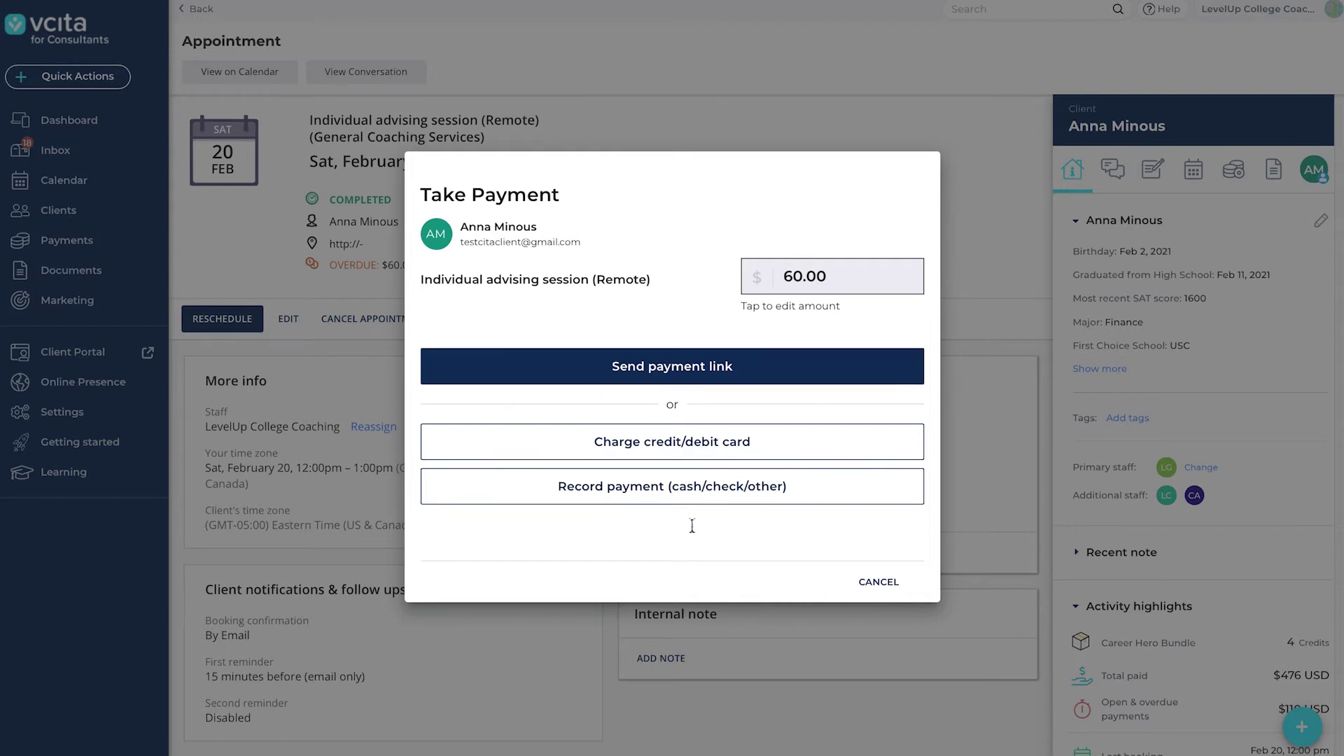
# - Record the $60.00 advising session as a Cash payment received on February 24
pyautogui.click(690, 499)
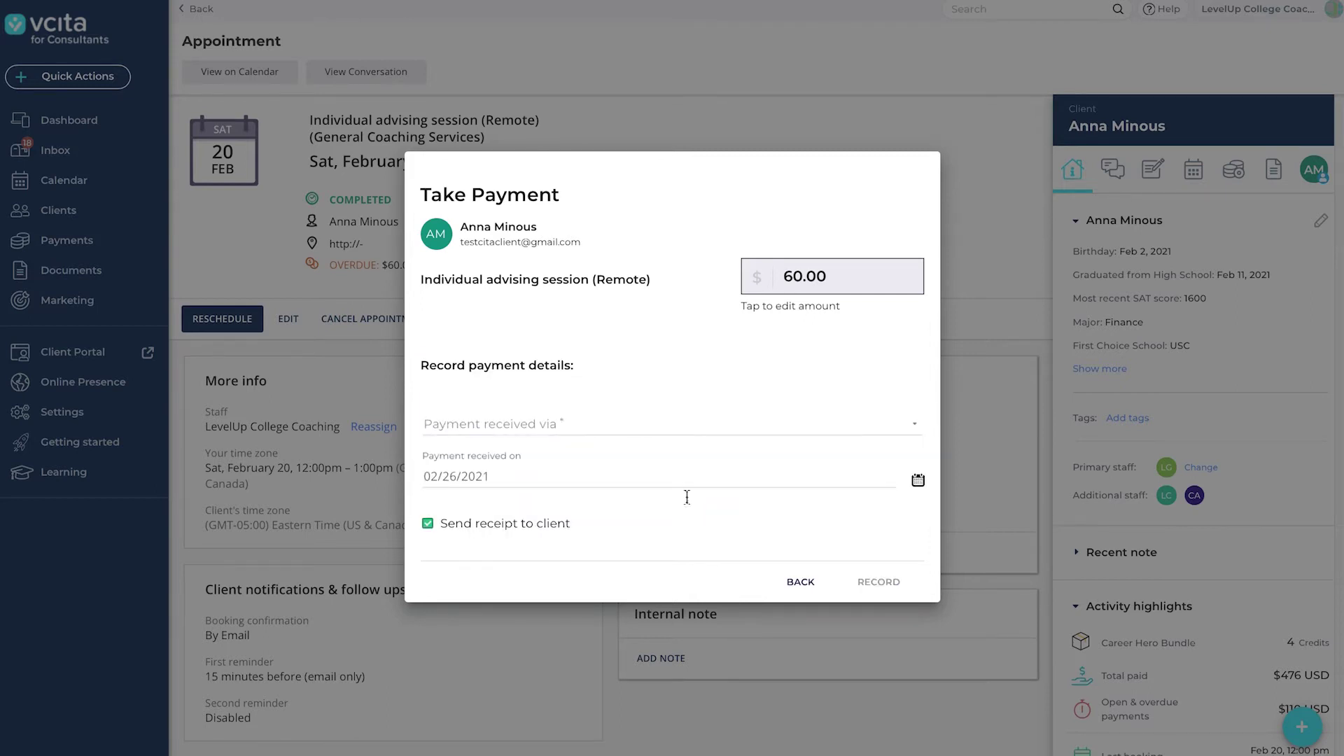
pyautogui.click(661, 424)
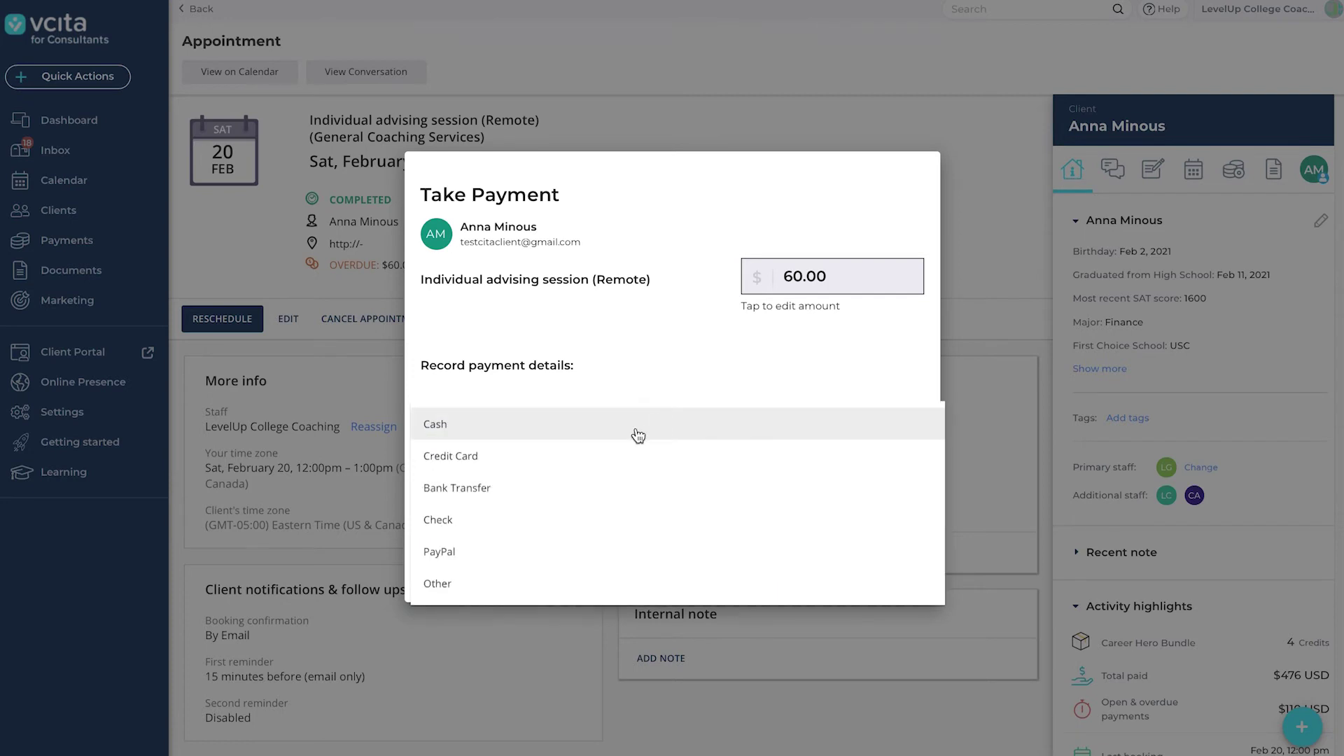
pyautogui.click(639, 430)
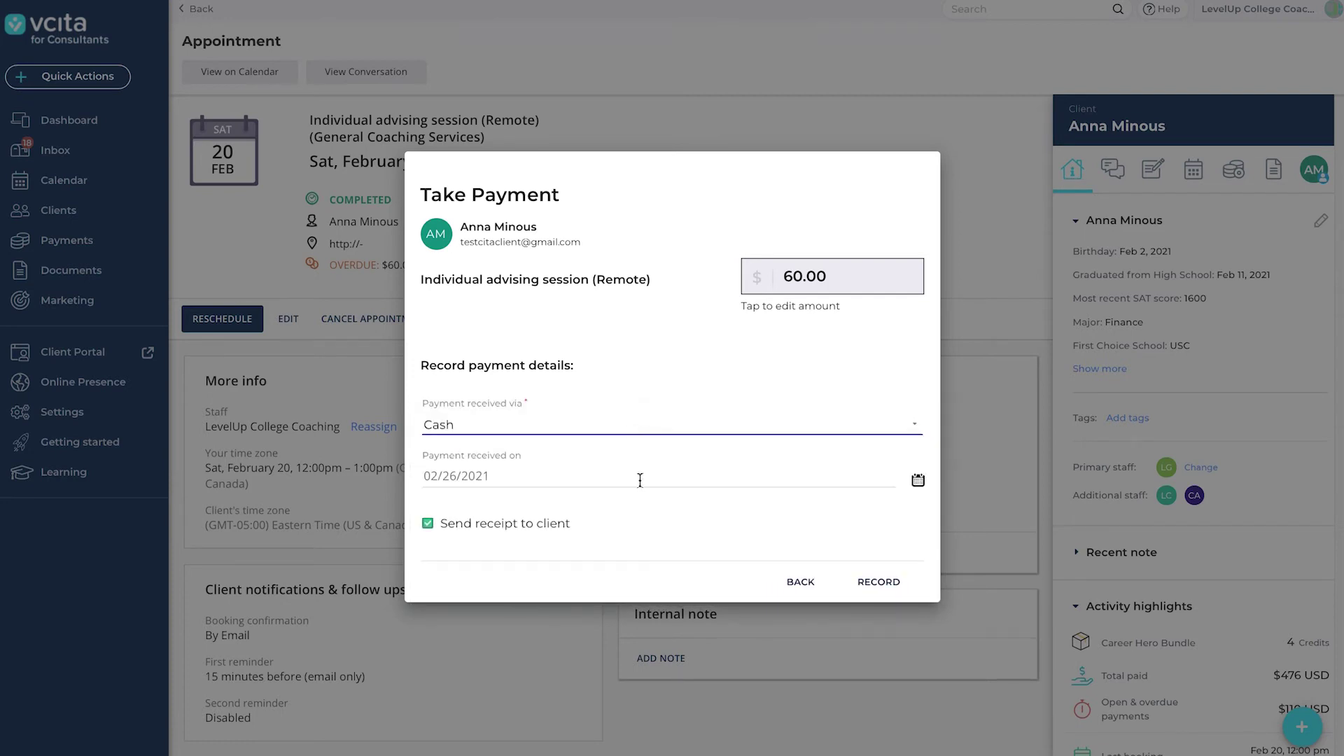
pyautogui.click(640, 478)
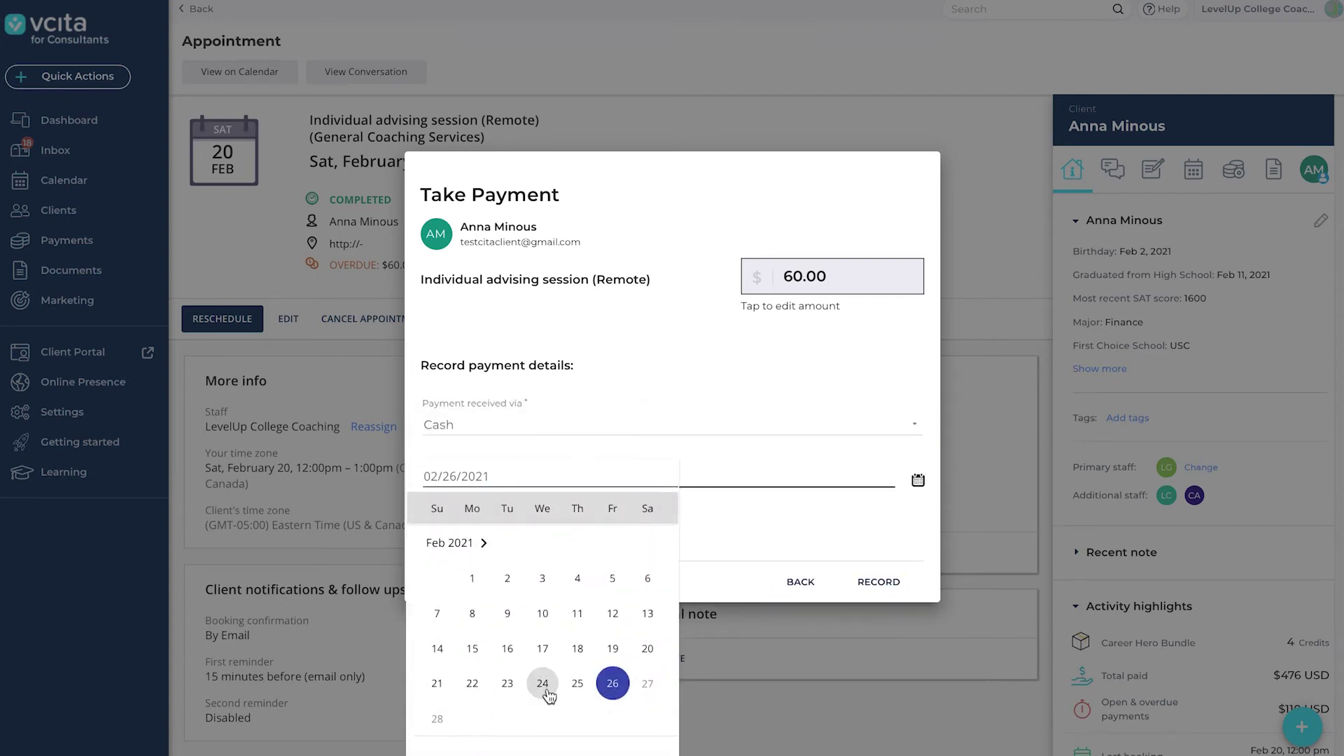
pyautogui.click(542, 683)
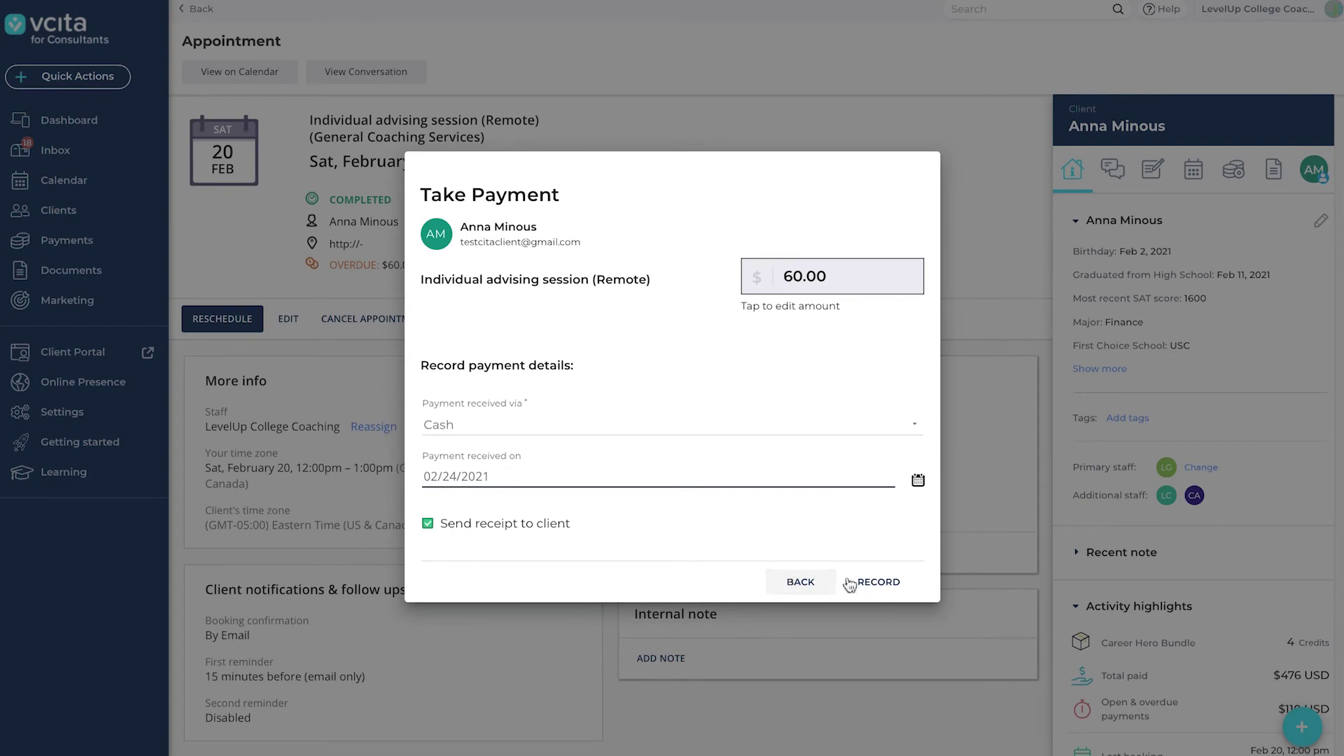
pyautogui.click(863, 581)
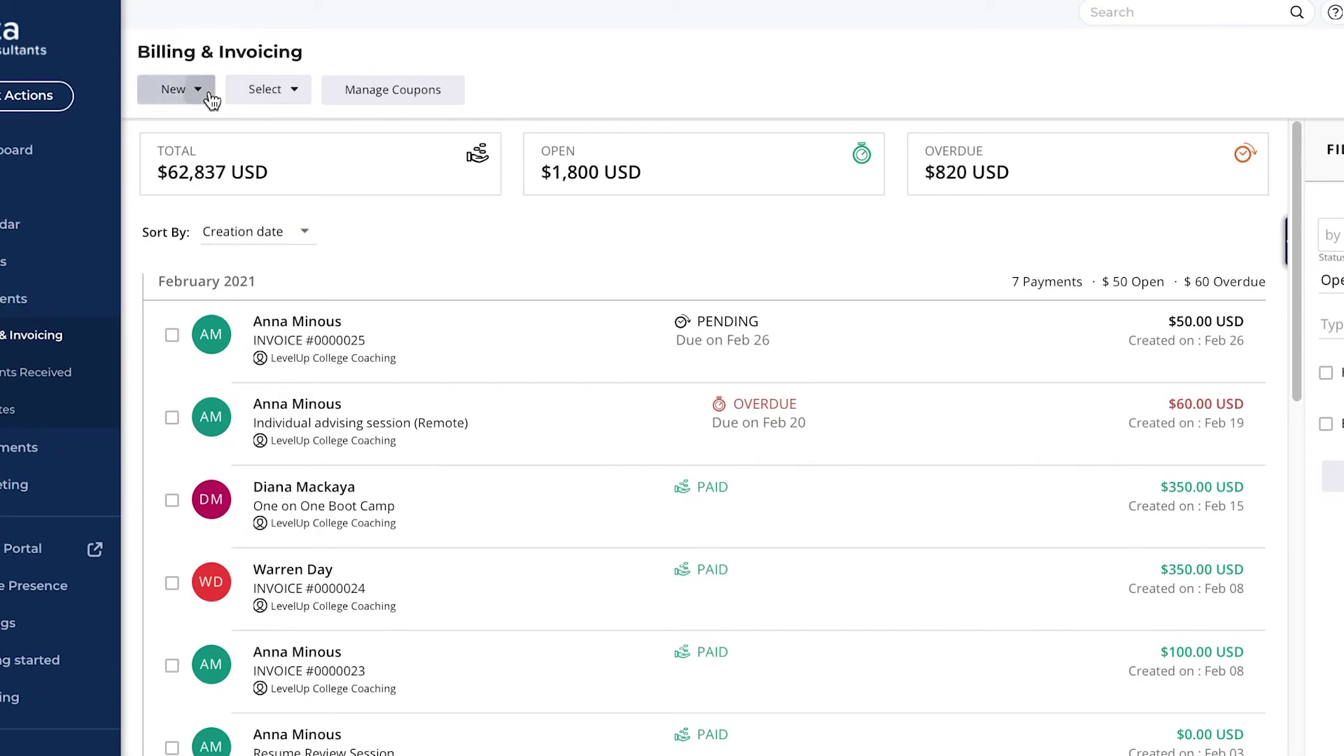
# - Start a new Charge from Billing & Invoicing for the client
pyautogui.click(212, 101)
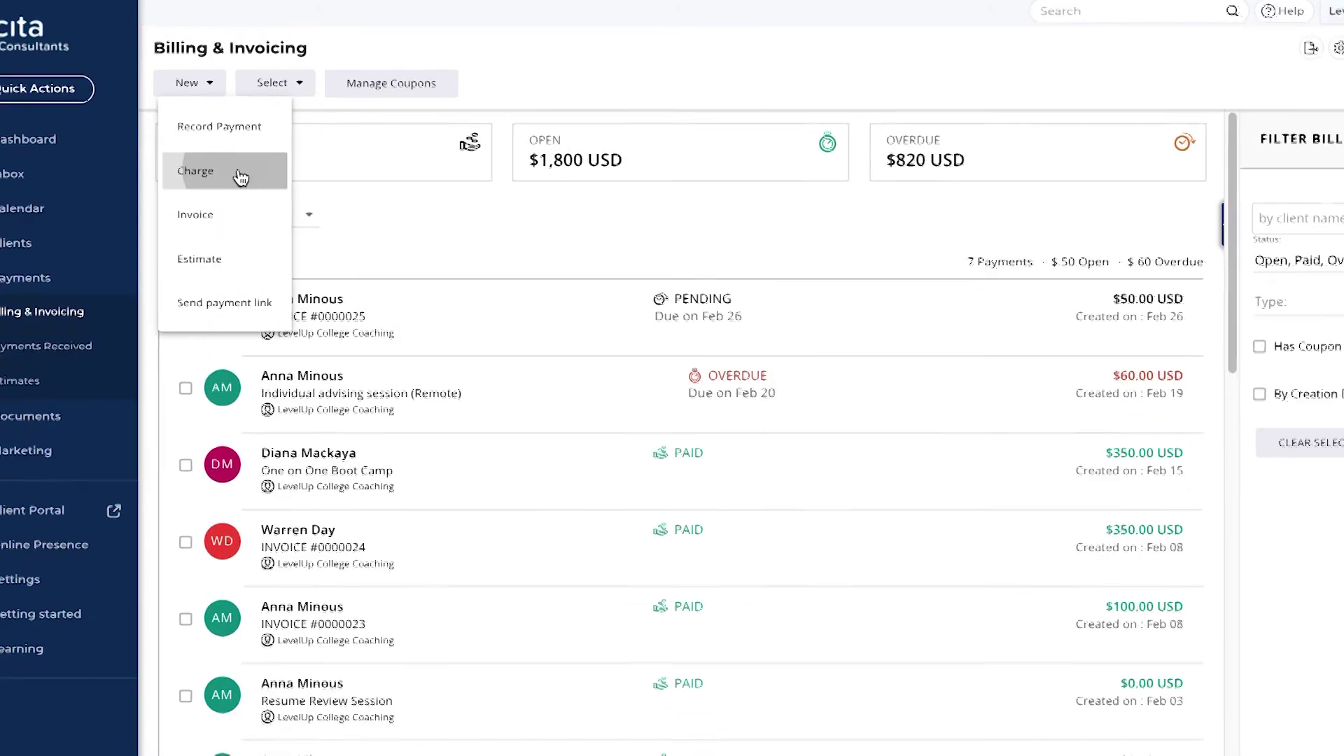
pyautogui.click(220, 183)
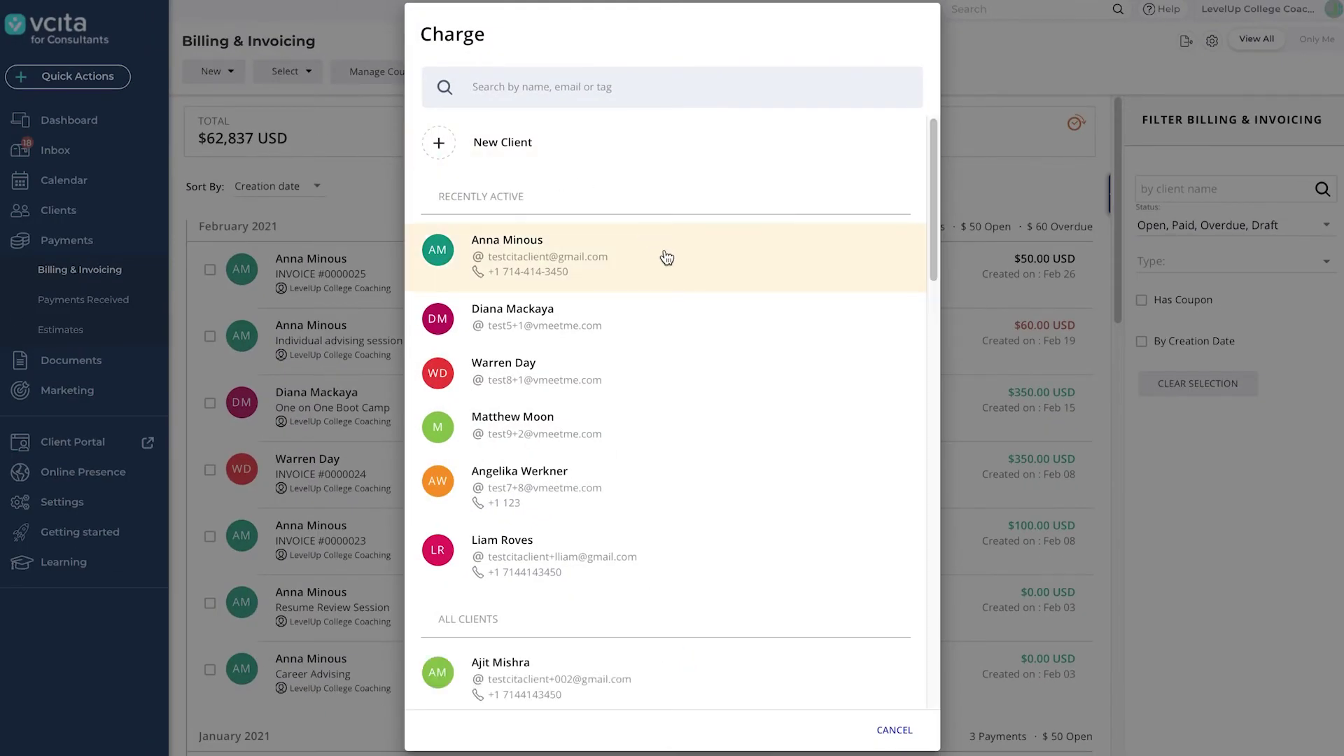
pyautogui.click(667, 257)
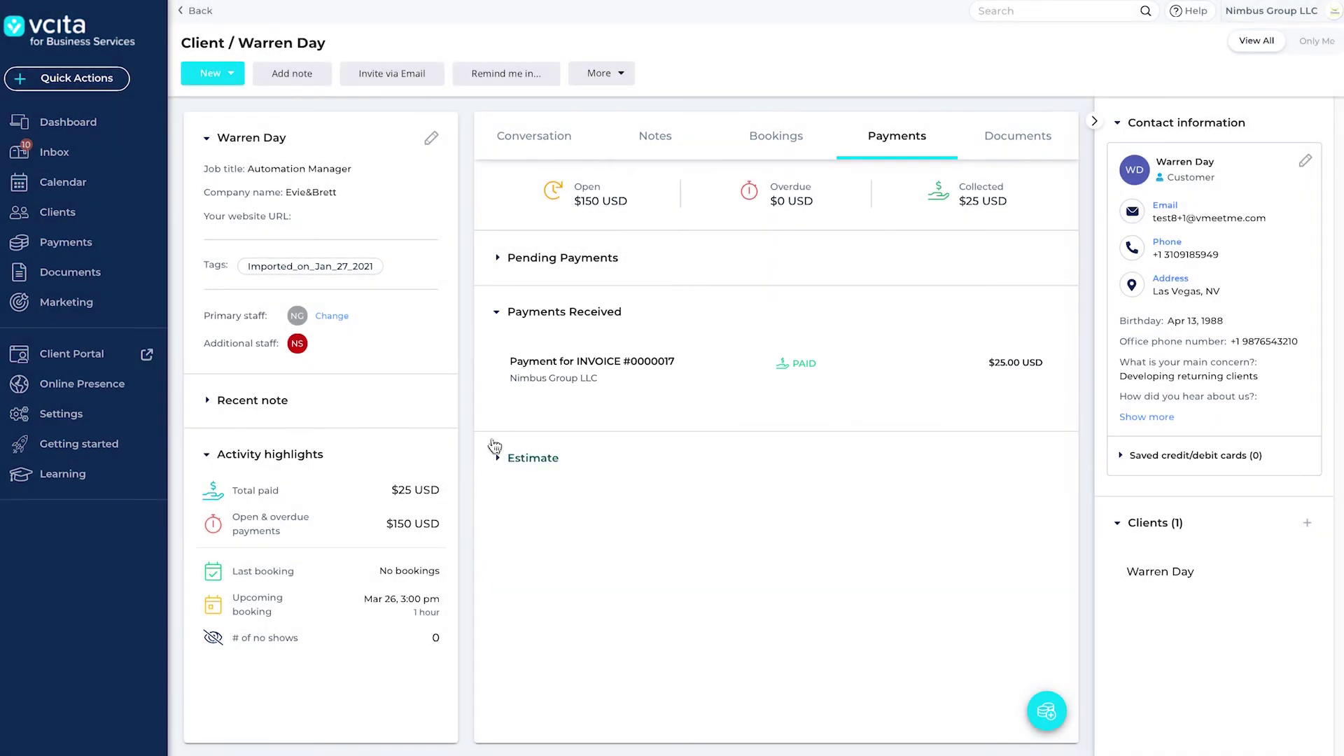
# - Issue a full refund of the client's $25.00 invoice payment
pyautogui.click(520, 382)
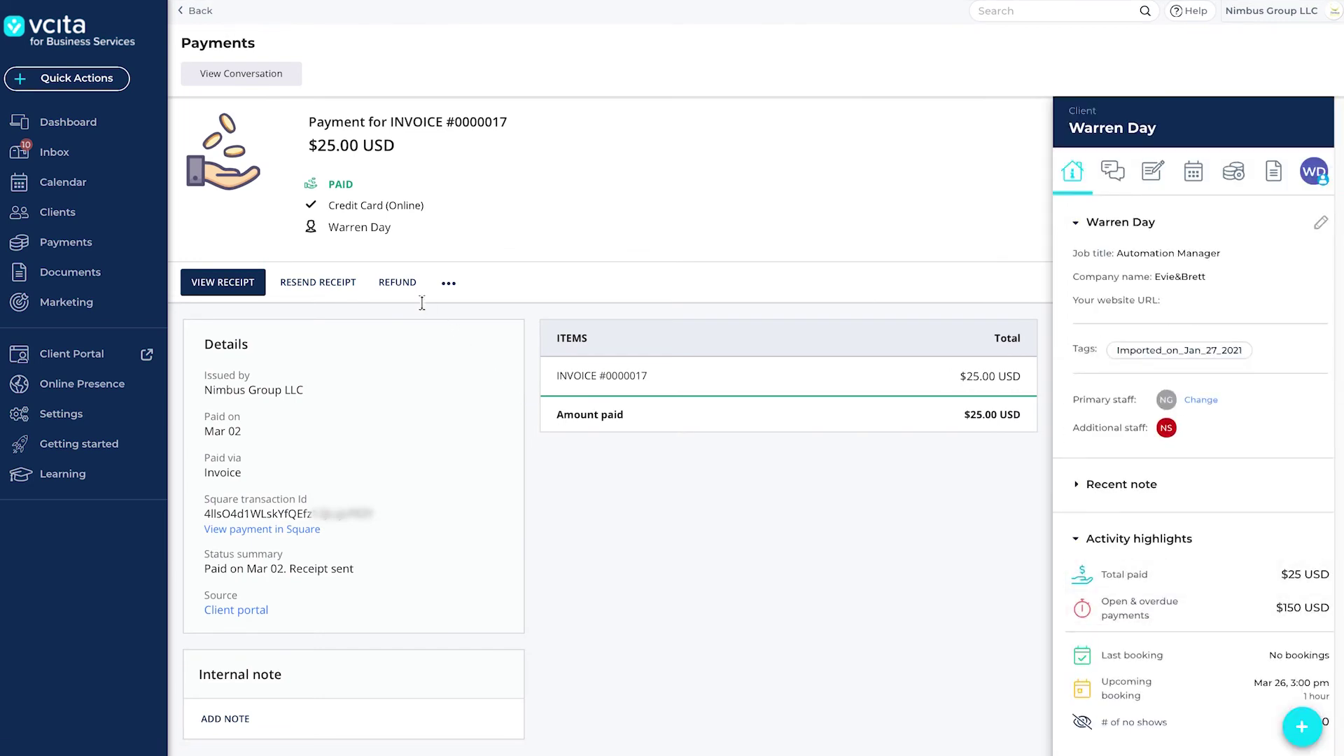
pyautogui.click(399, 285)
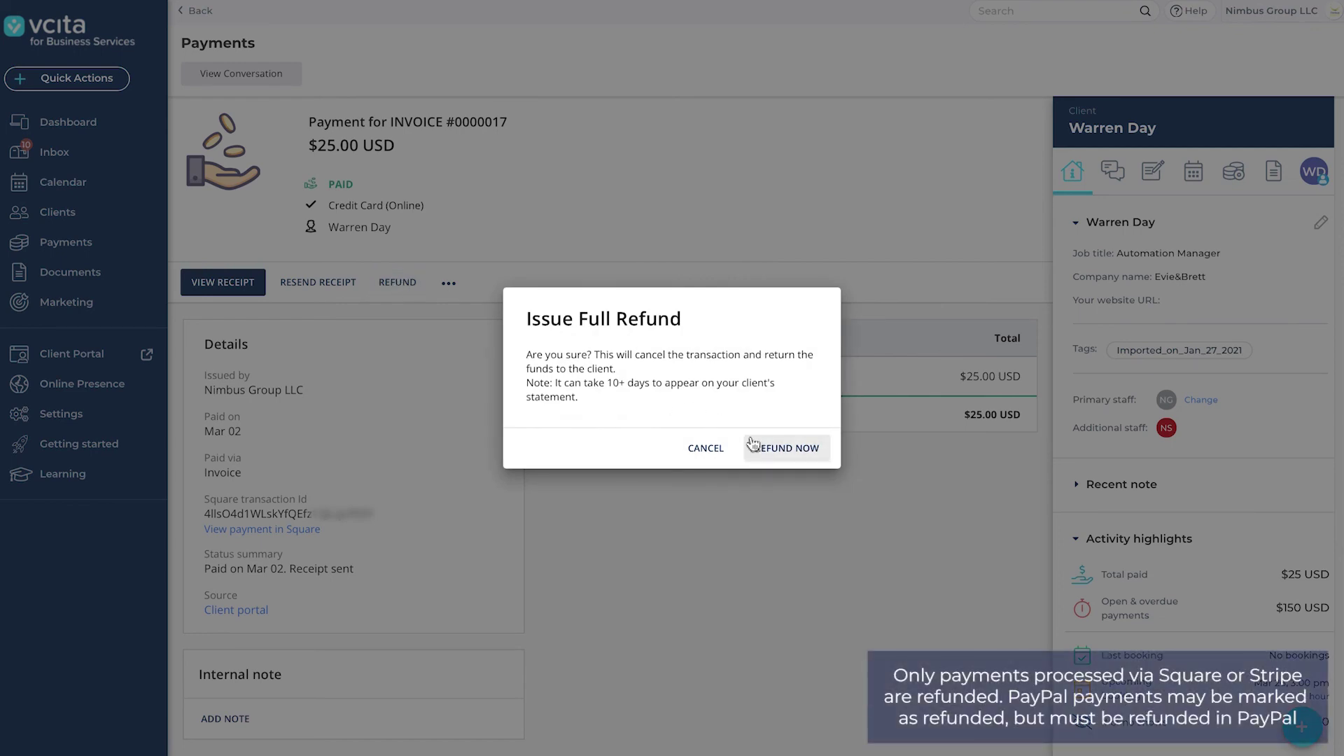
pyautogui.click(784, 455)
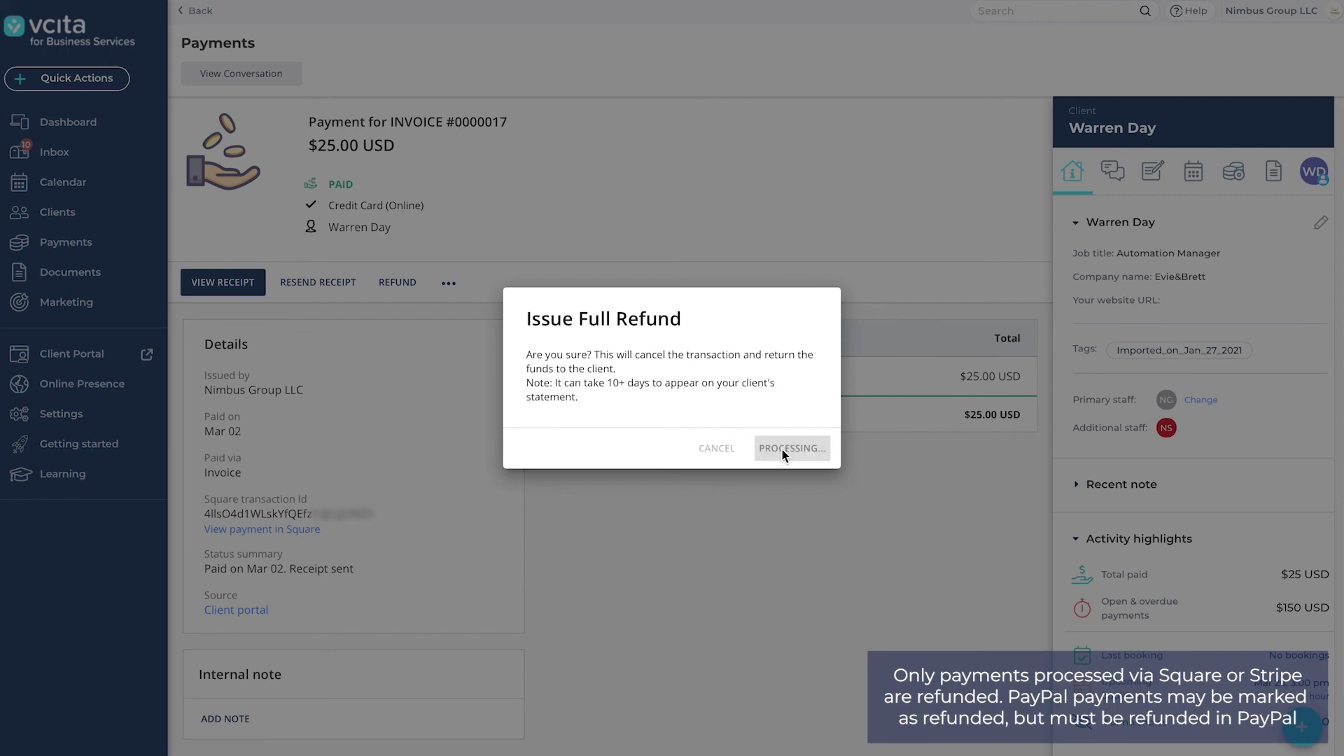